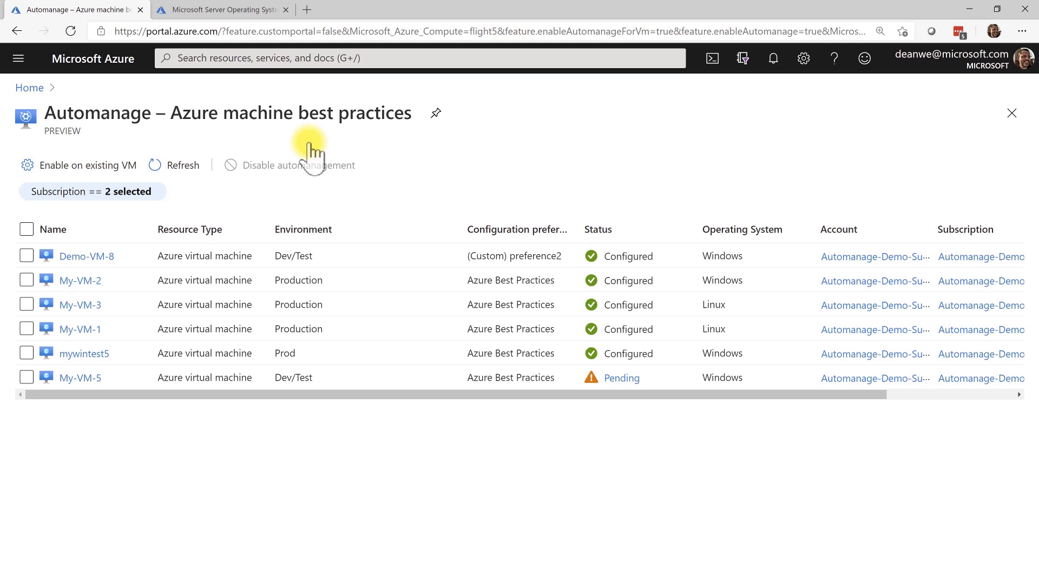
left_click(621, 378)
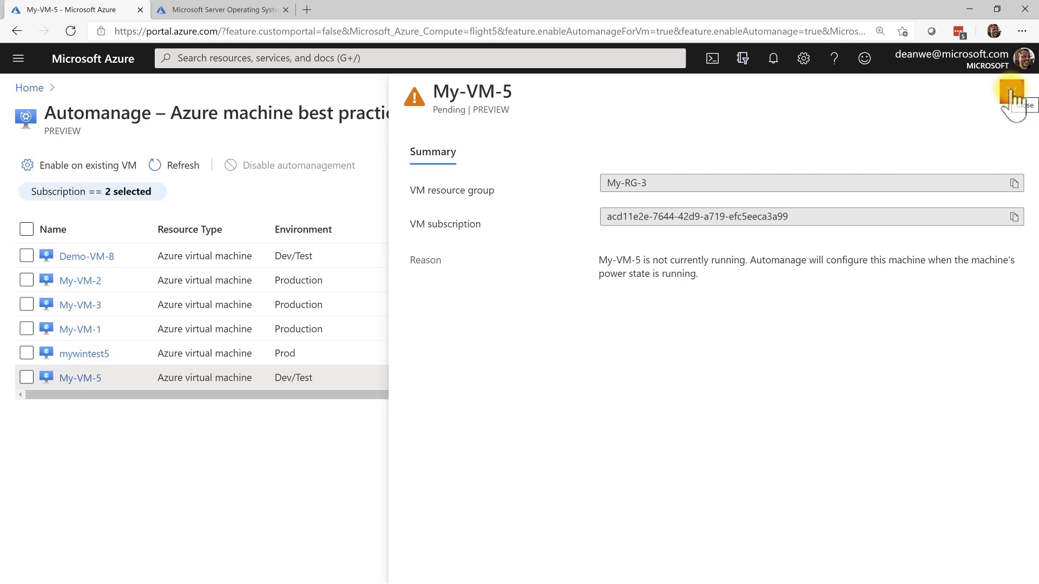
left_click(1011, 93)
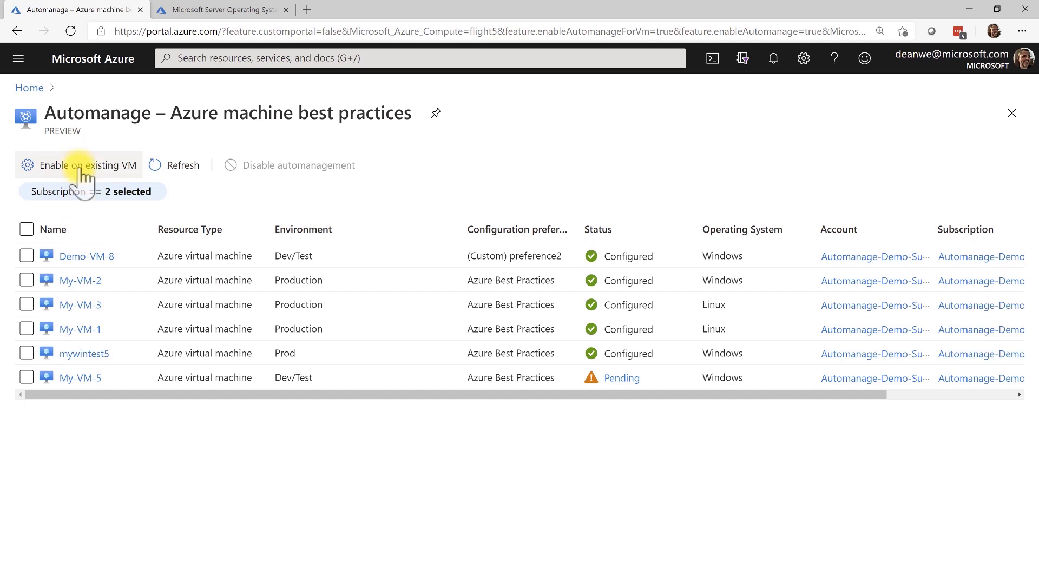
- Choose My-VM-2 and My-VM-3 as the existing machines to enable Automanage on
left_click(82, 167)
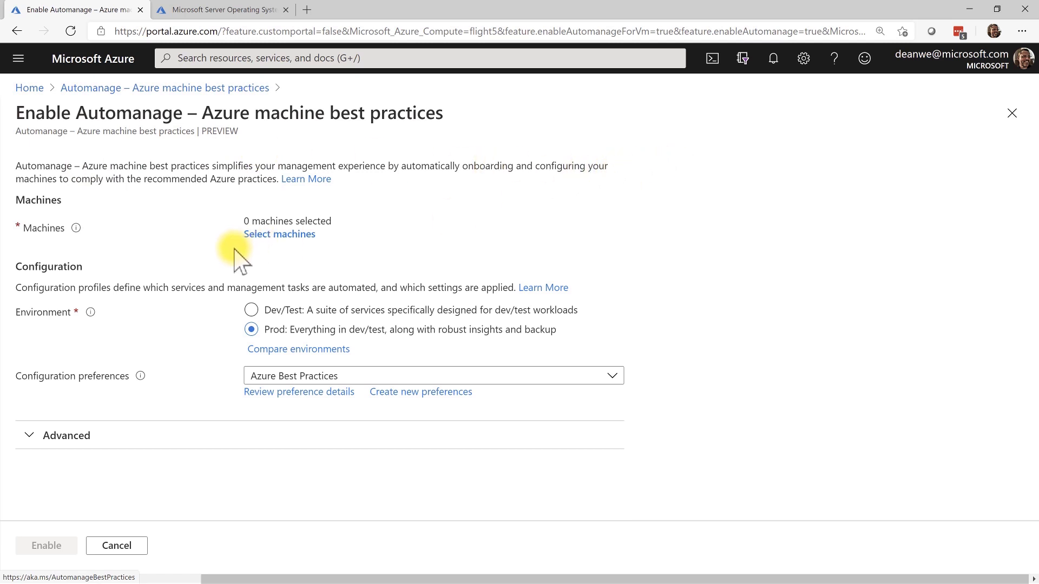
left_click(300, 235)
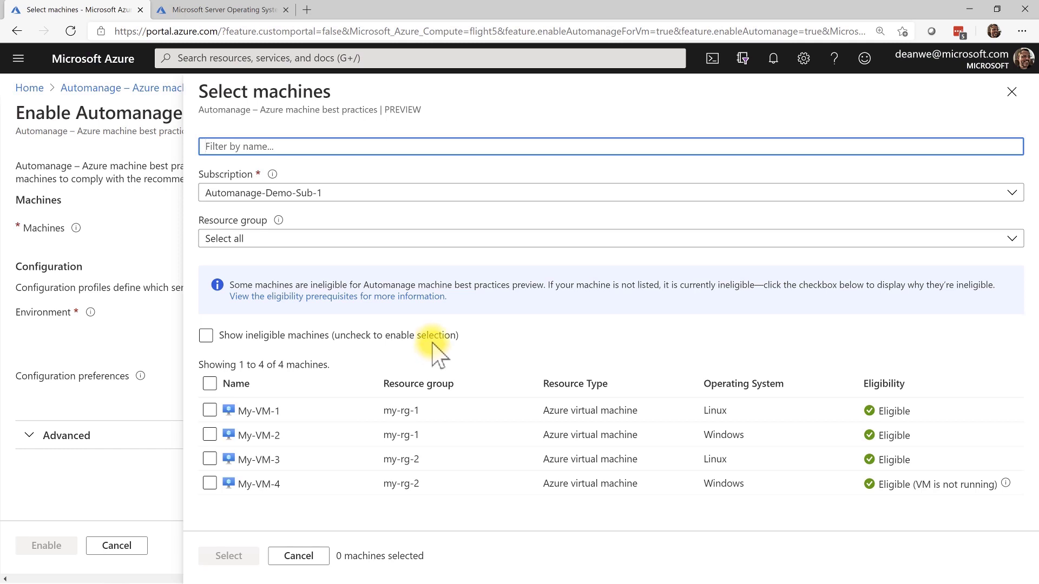
left_click(434, 335)
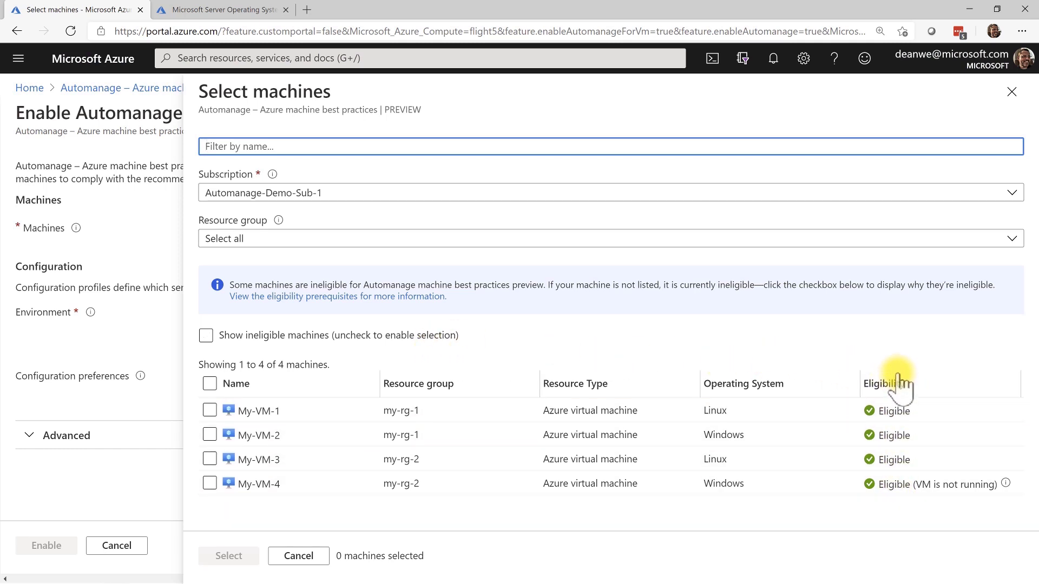
left_click(219, 335)
left_click(206, 335)
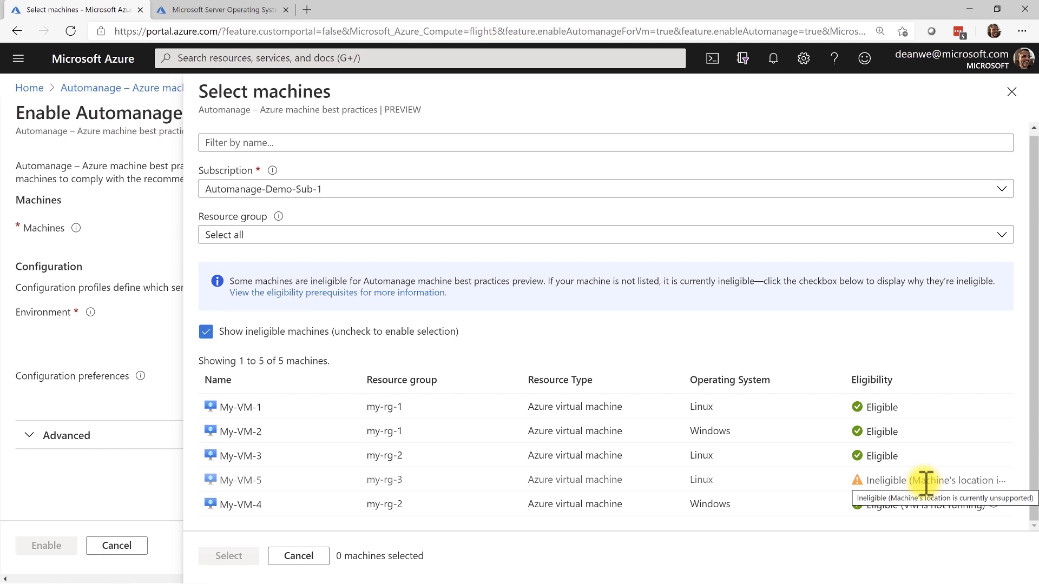
left_click(205, 331)
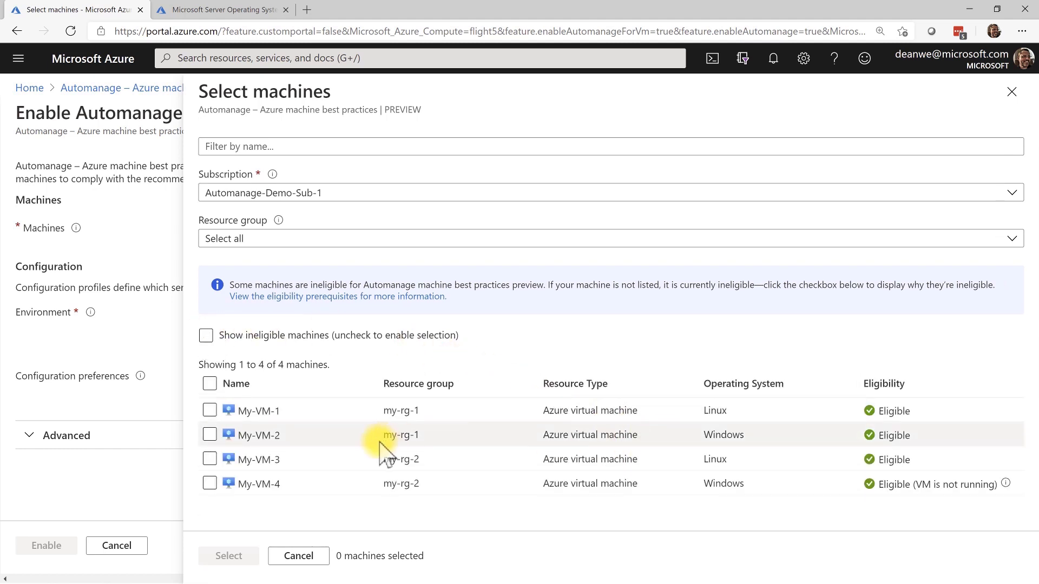
left_click(209, 435)
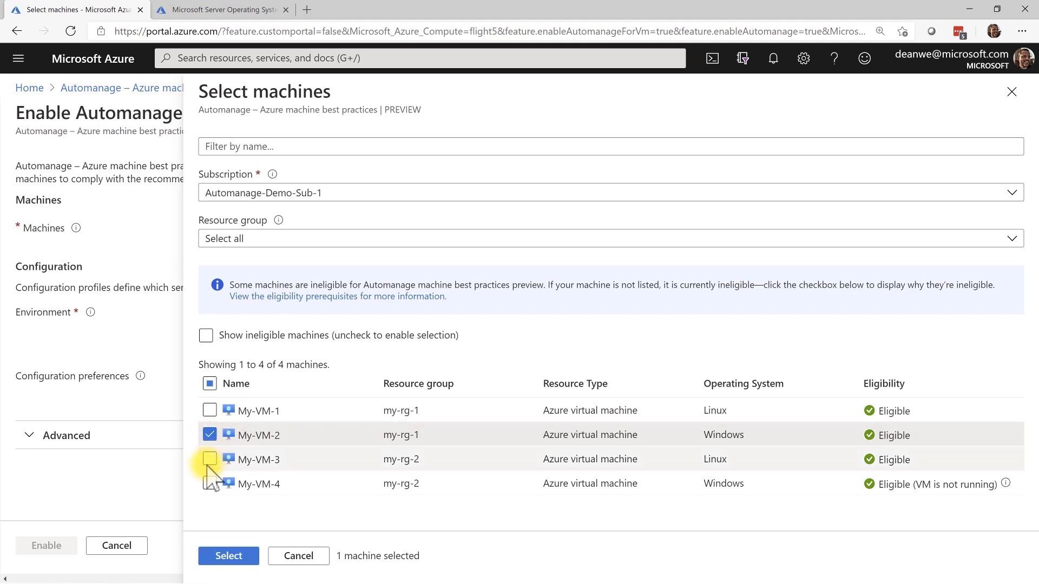
left_click(210, 460)
left_click(228, 555)
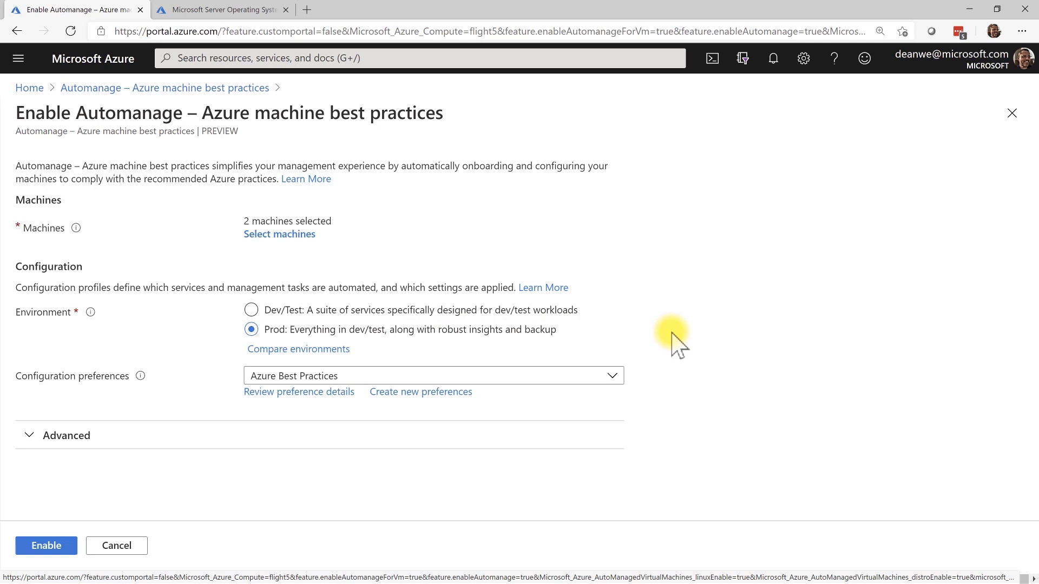
left_click(300, 349)
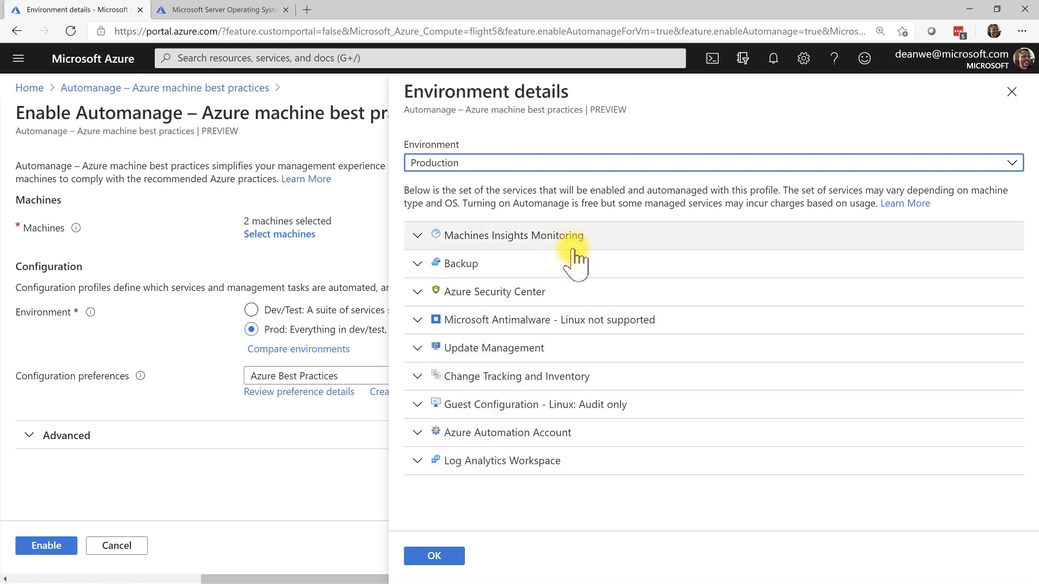
left_click(422, 264)
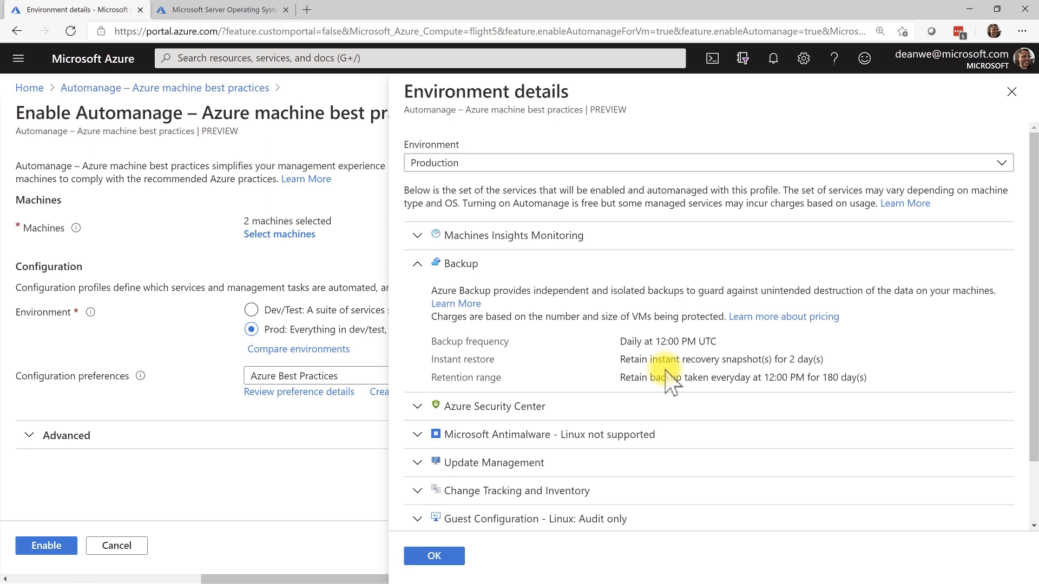
left_click(445, 166)
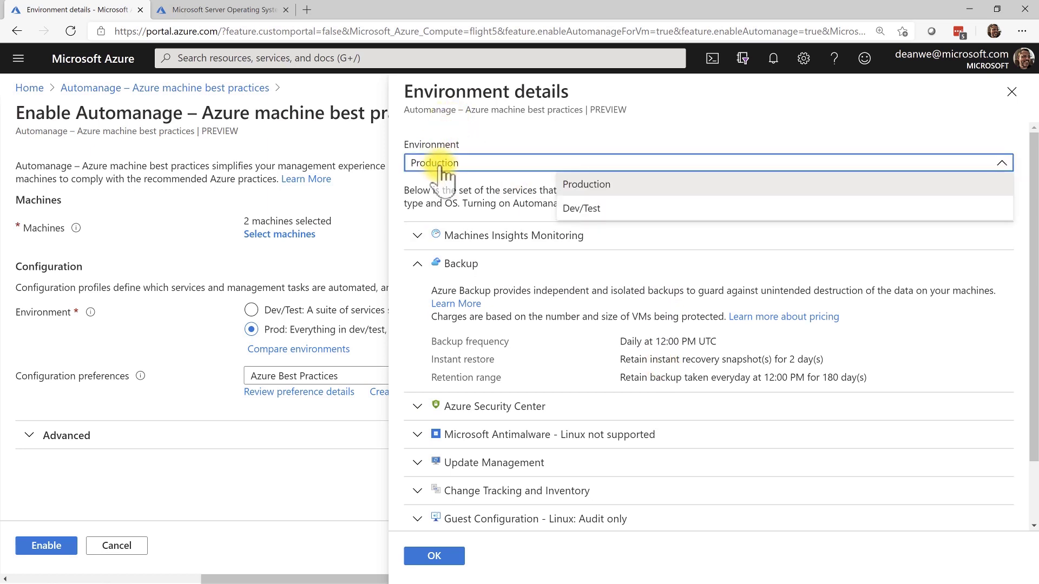
left_click(611, 209)
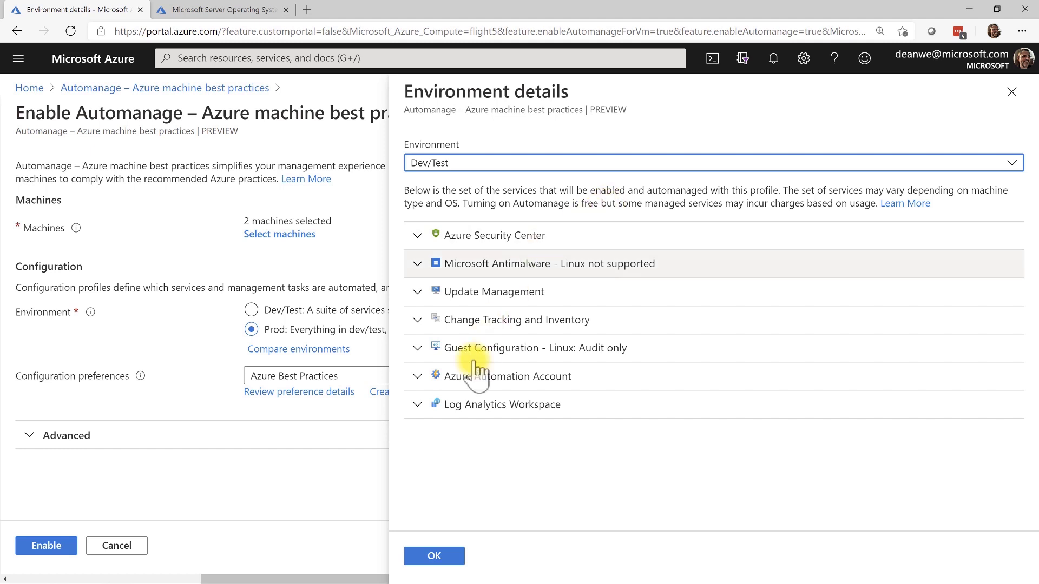
left_click(433, 557)
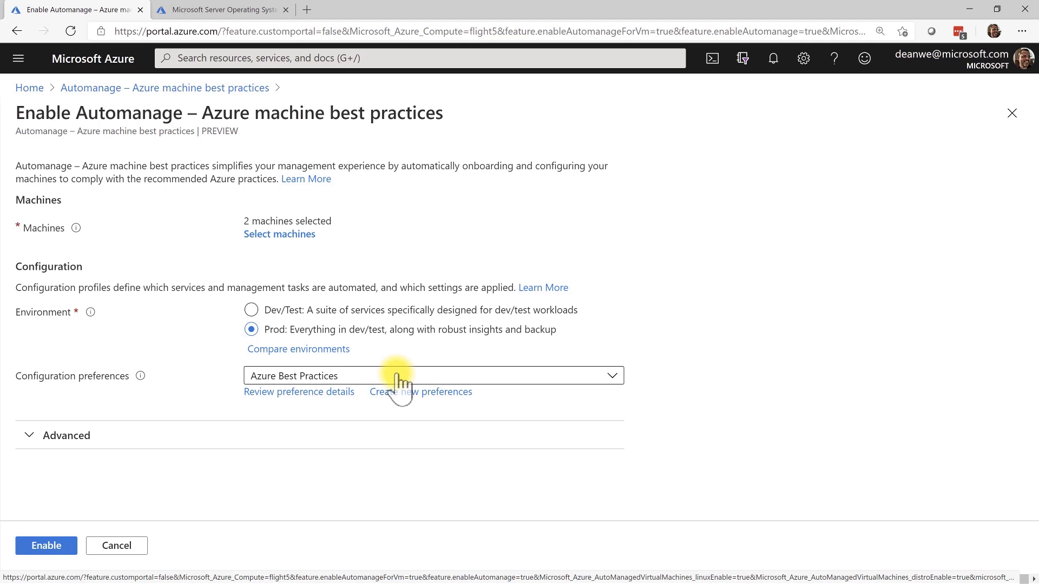
- Start a new Dean11 configuration preference in resource group AutomanageDemoSub1_group
left_click(449, 393)
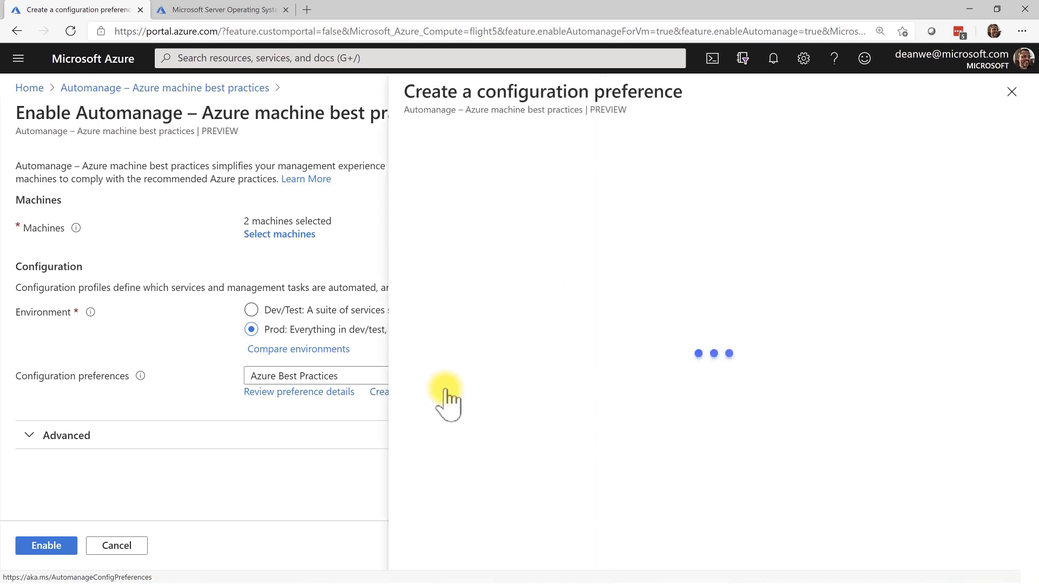
left_click(761, 188)
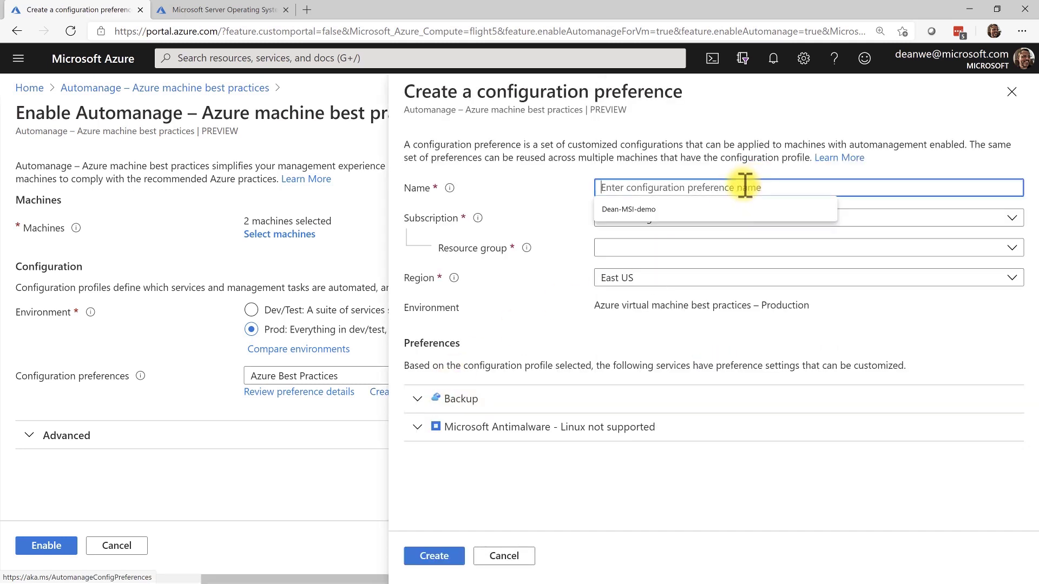
type("Dean")
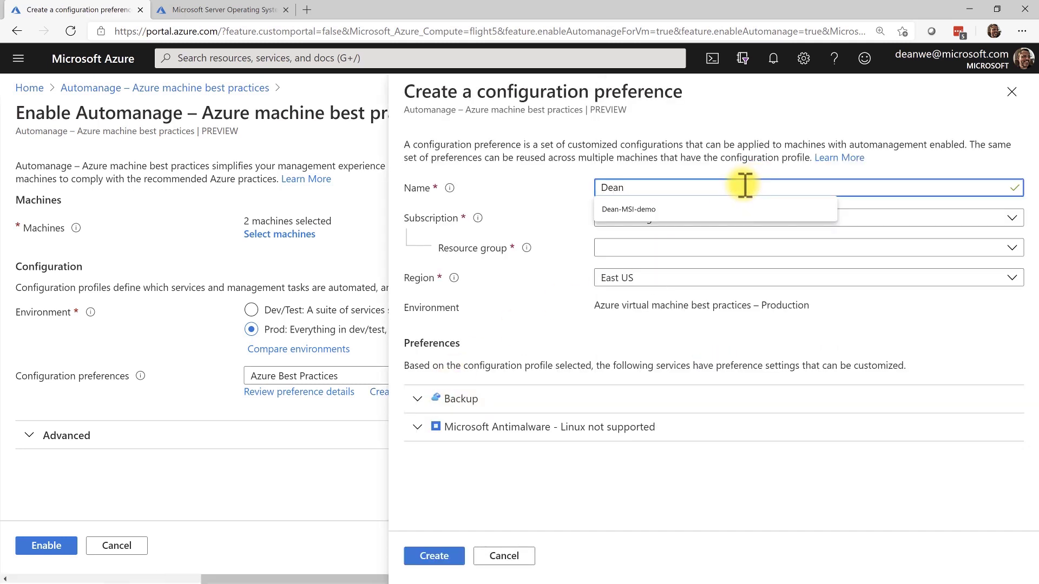
type("11")
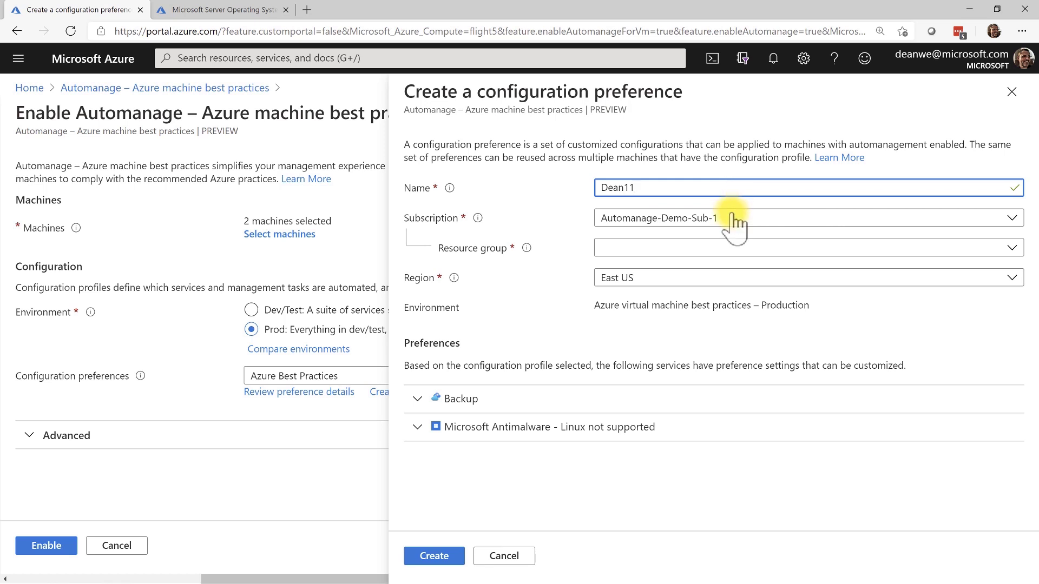
left_click(639, 248)
left_click(692, 307)
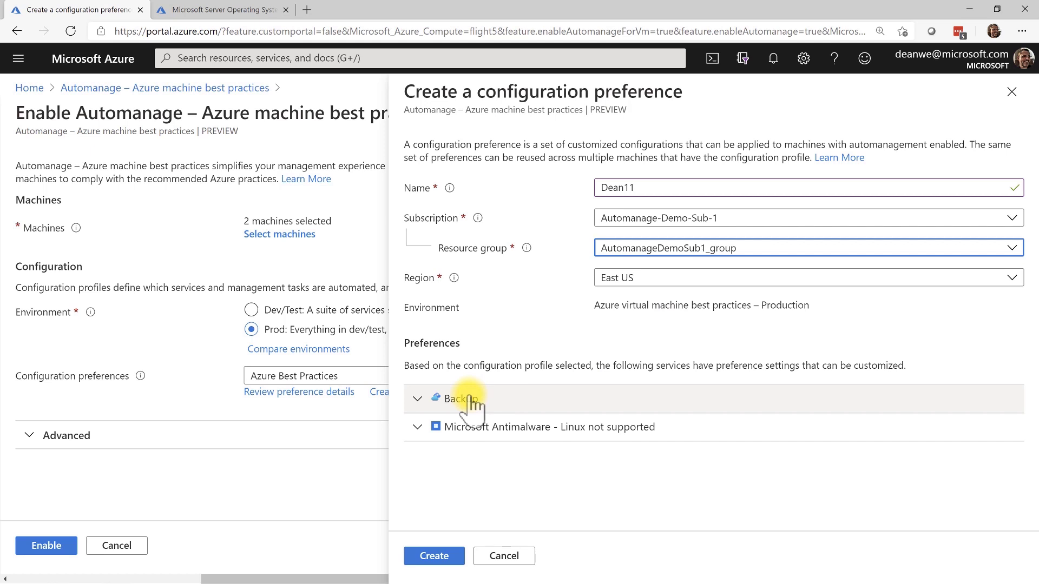
- Disable Microsoft Antimalware, create Dean11, and enable Automanage on both machines with it
left_click(418, 400)
scroll(675, 474, "down", 1)
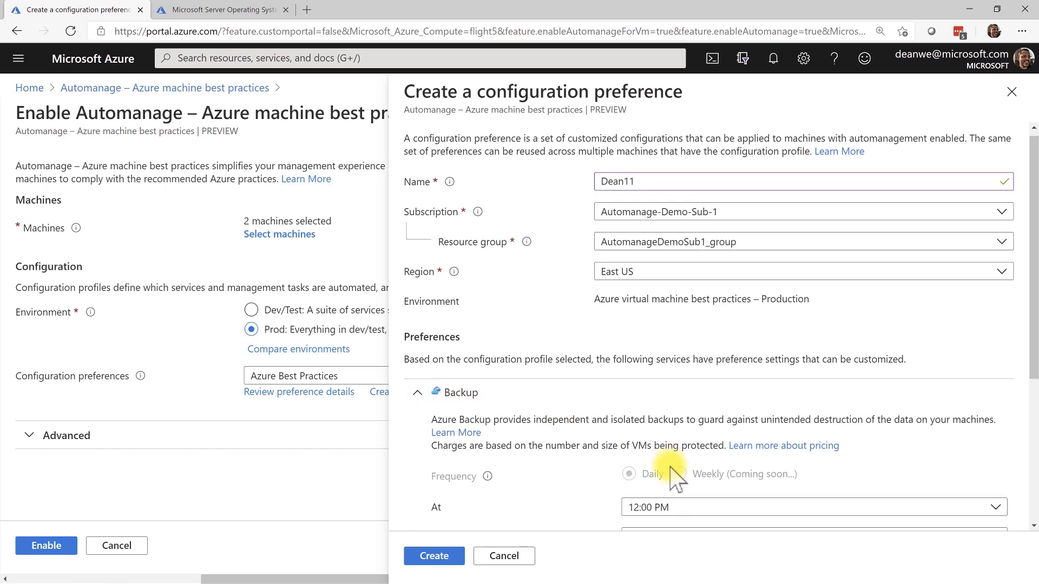
scroll(675, 474, "down", 1)
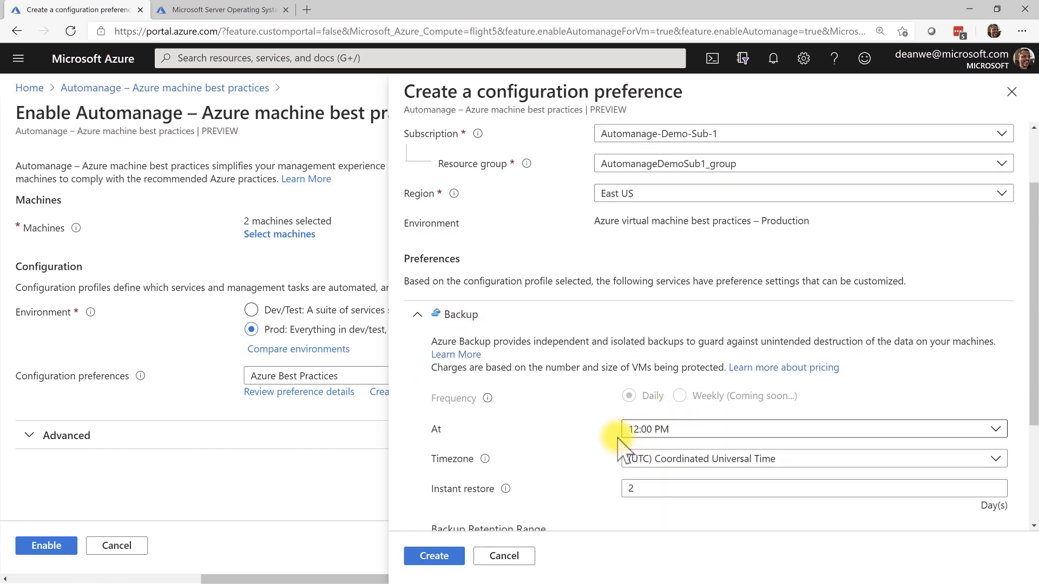
left_click(422, 317)
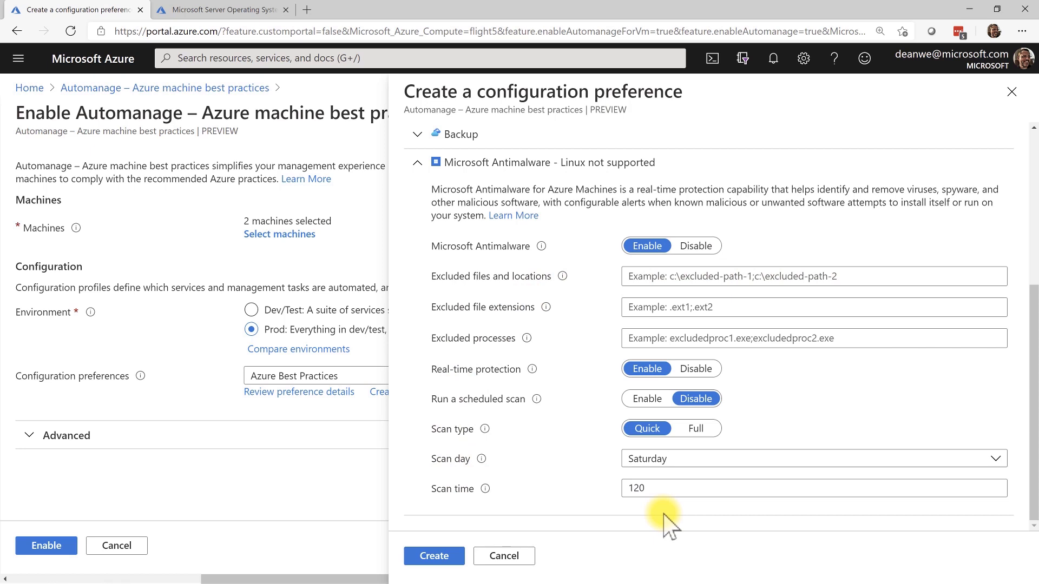
left_click(696, 246)
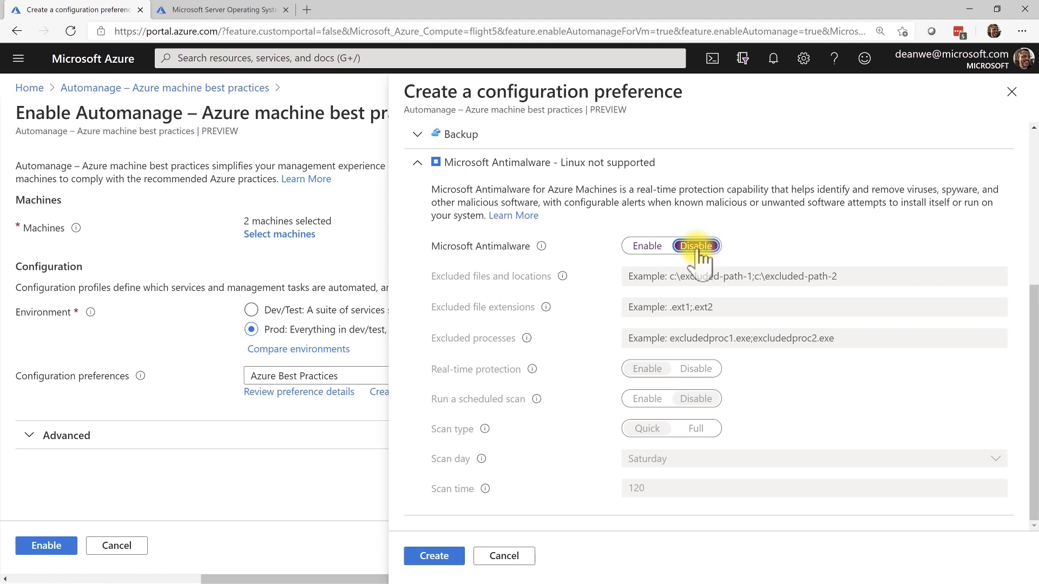
left_click(435, 557)
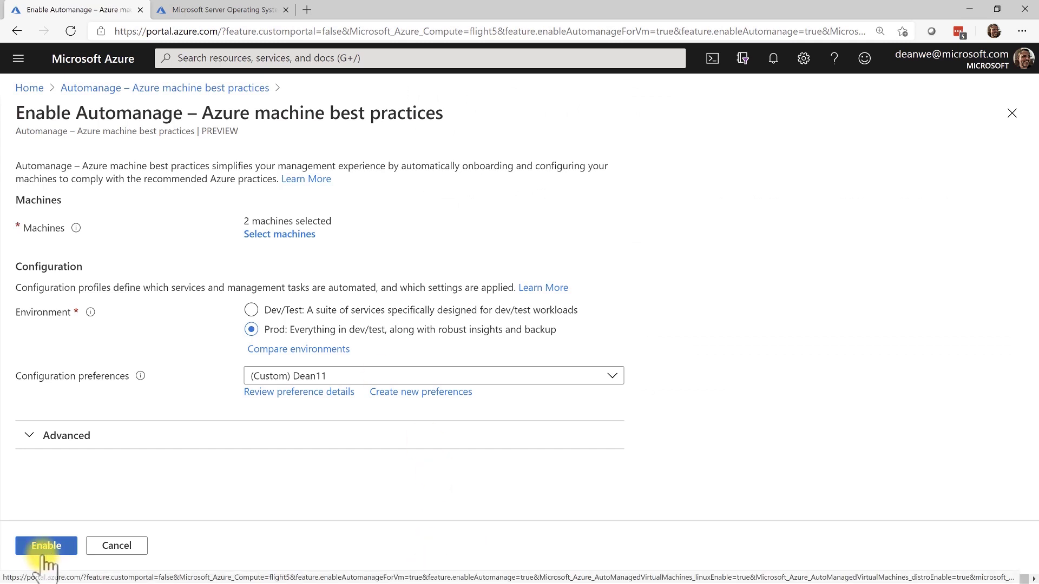
left_click(46, 546)
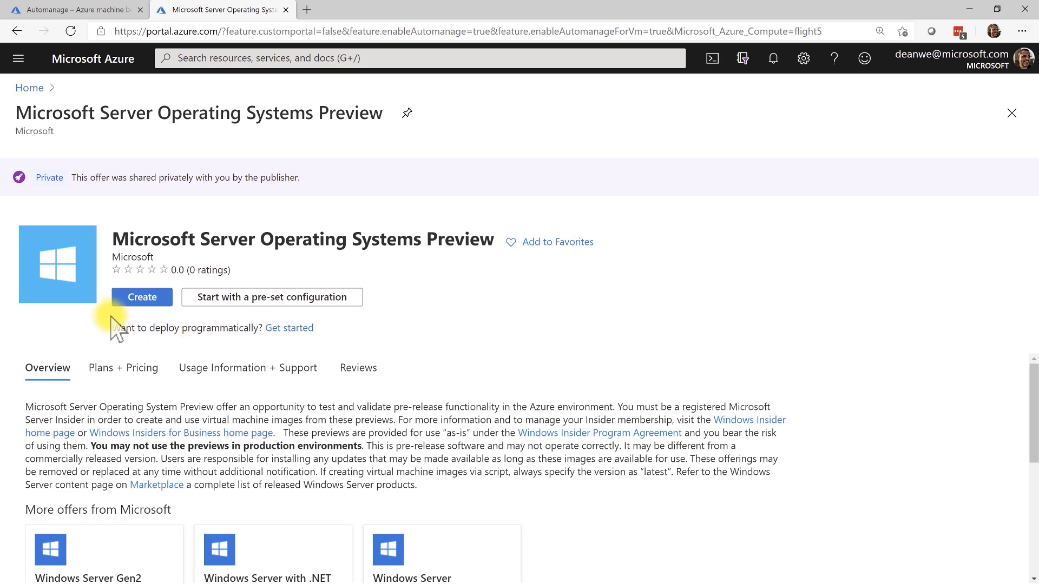
- Start creating a virtual machine from the Microsoft Server Operating Systems Preview offer
left_click(138, 298)
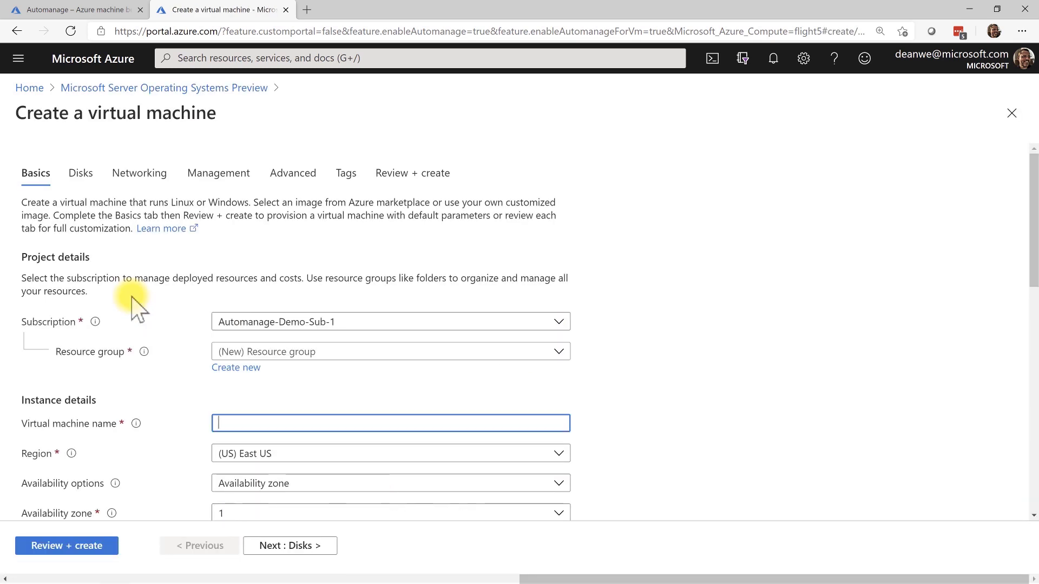
type("D")
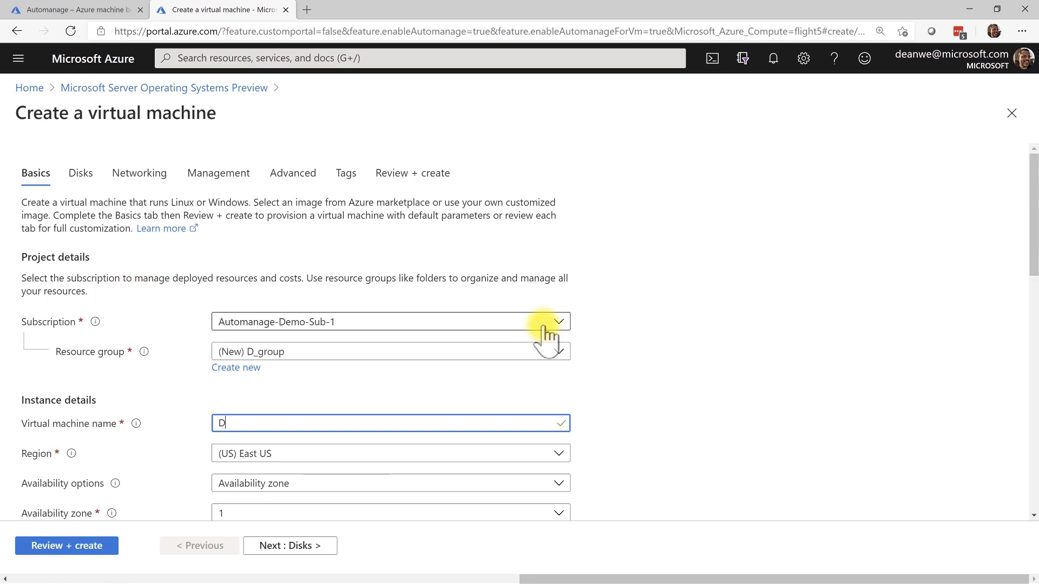
type("EANO11")
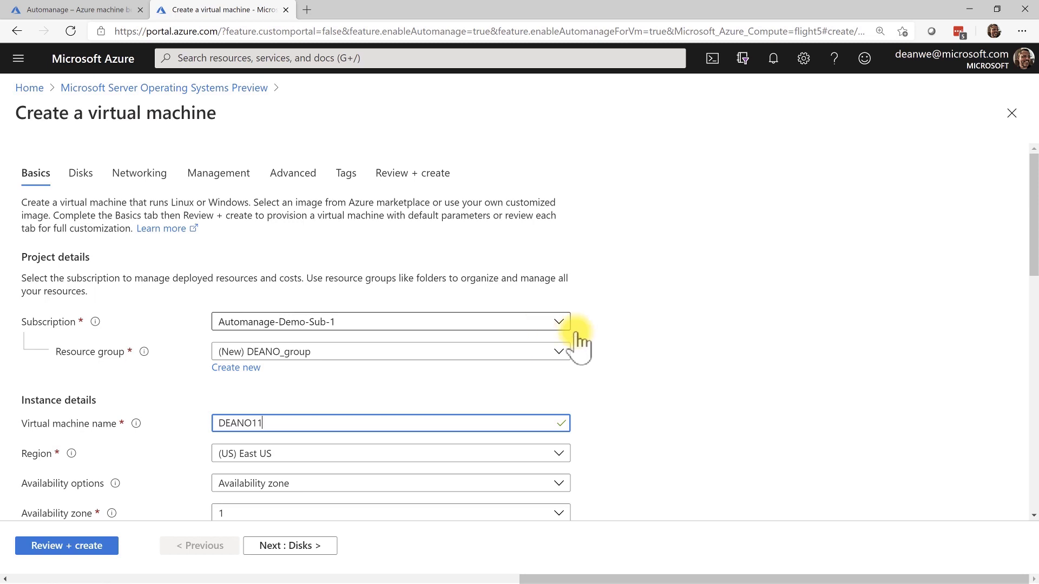
scroll(695, 349, "down", 1)
scroll(695, 349, "down", 2)
scroll(696, 349, "down", 1)
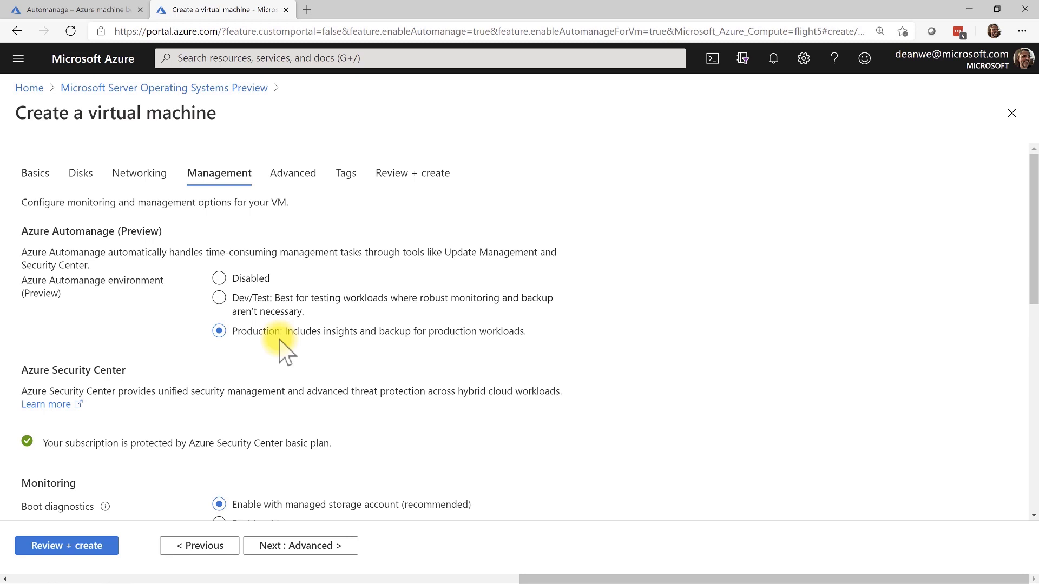
- Set the VM image to Ubuntu Server 18.04 LTS - Gen1 and Automanage environment to Production
left_click(35, 174)
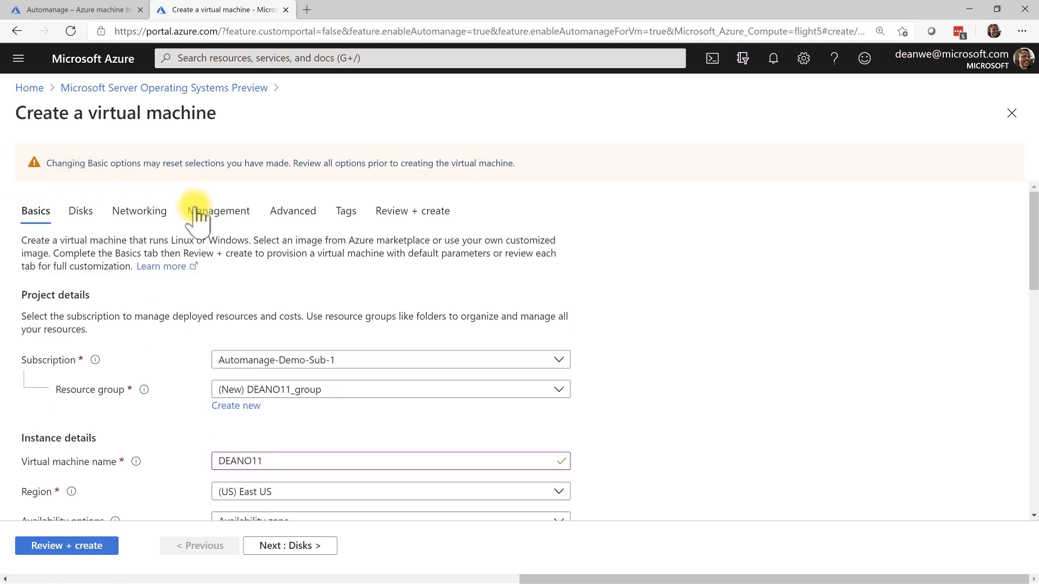
scroll(519, 308, "down", 5)
left_click(471, 273)
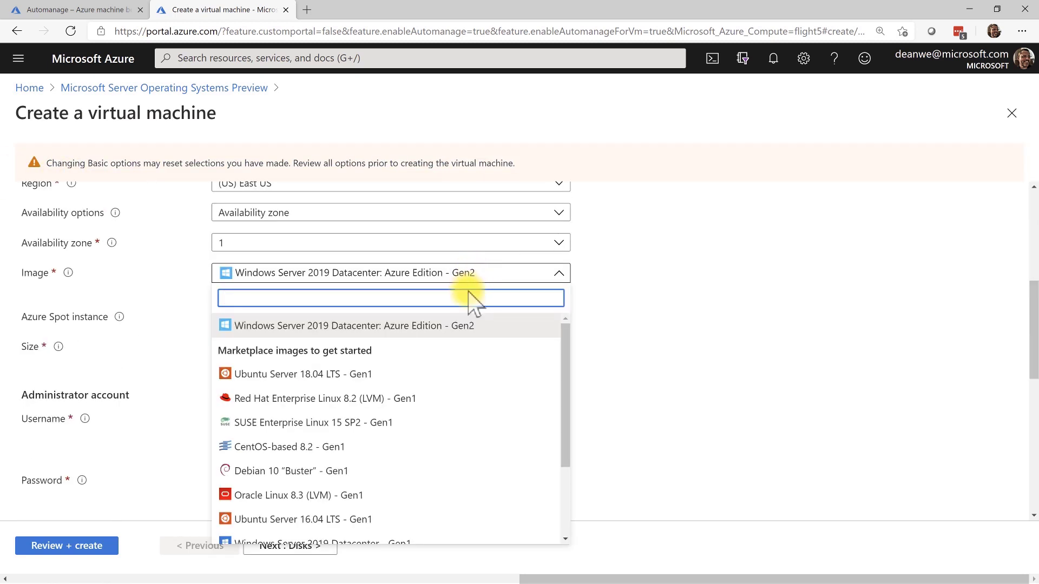
left_click(350, 374)
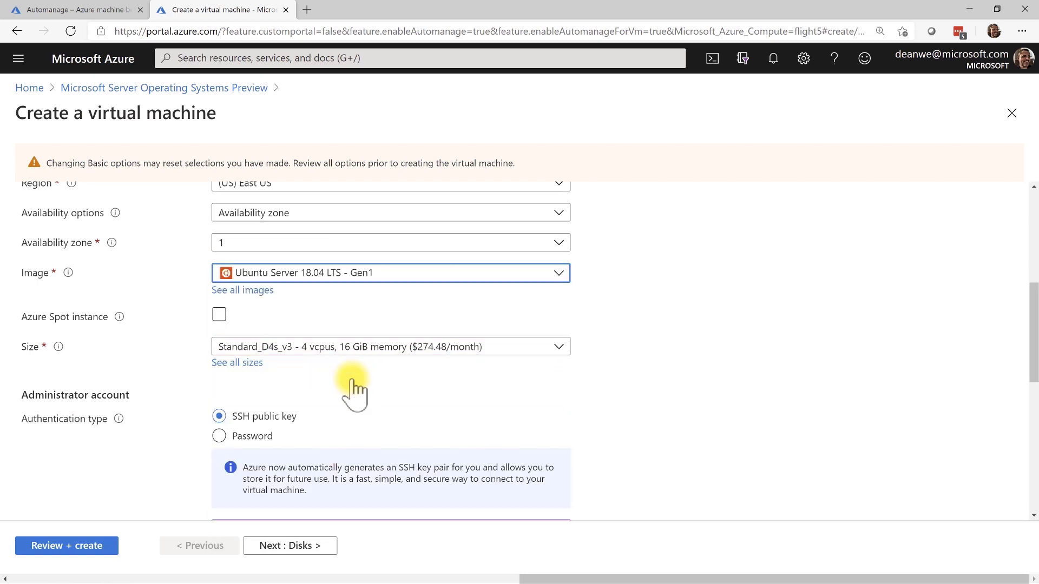
scroll(349, 374, "up", 5)
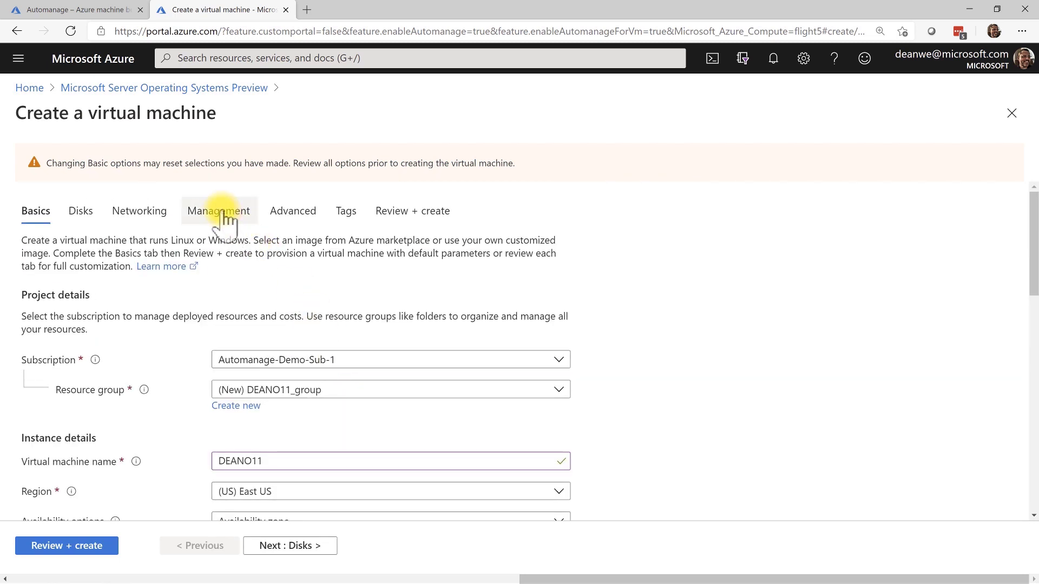
left_click(220, 210)
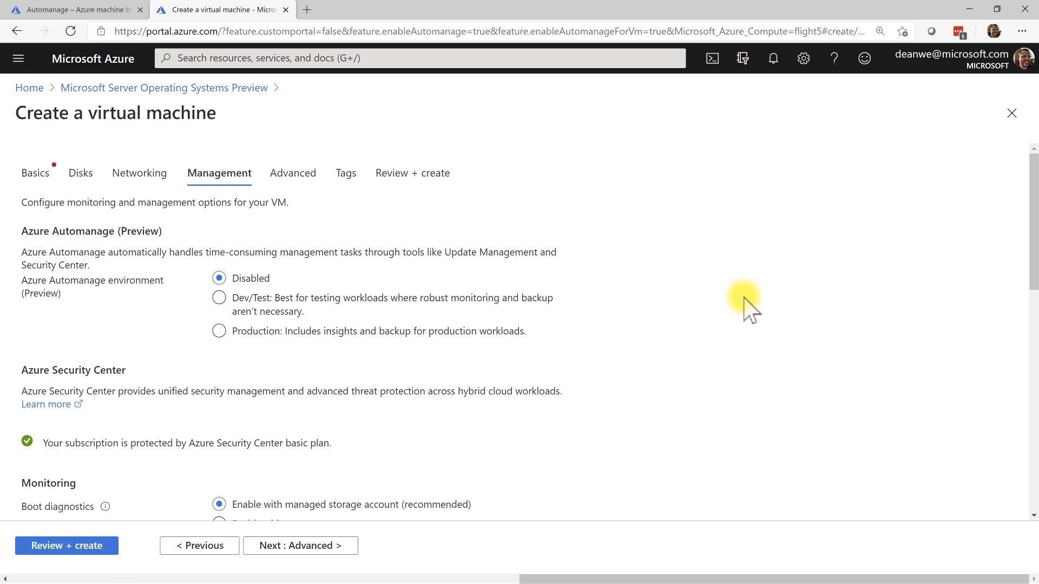
scroll(744, 302, "down", 4)
scroll(745, 303, "down", 4)
scroll(745, 303, "down", 3)
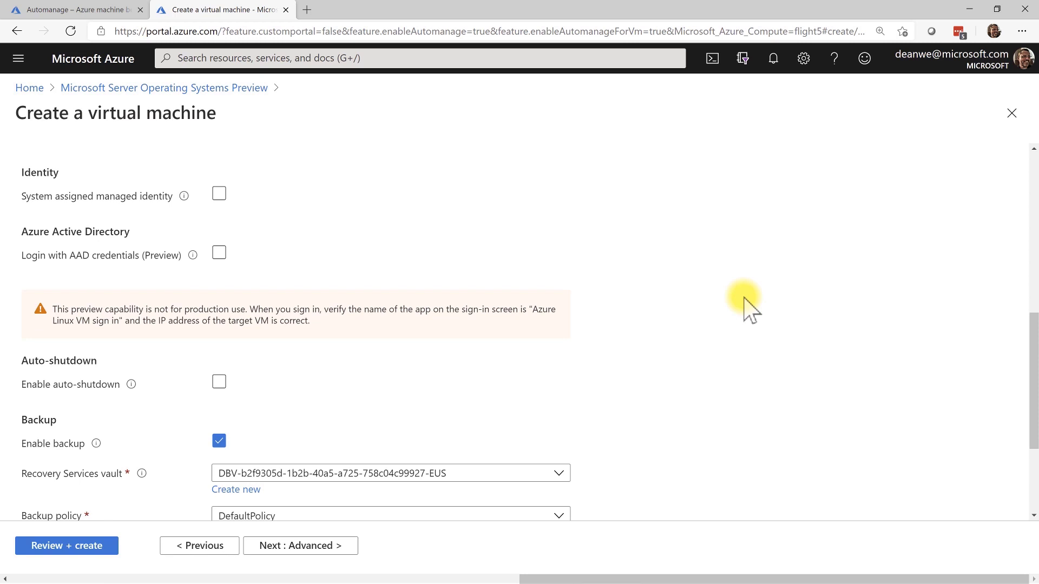
scroll(744, 303, "up", 4)
scroll(744, 303, "up", 5)
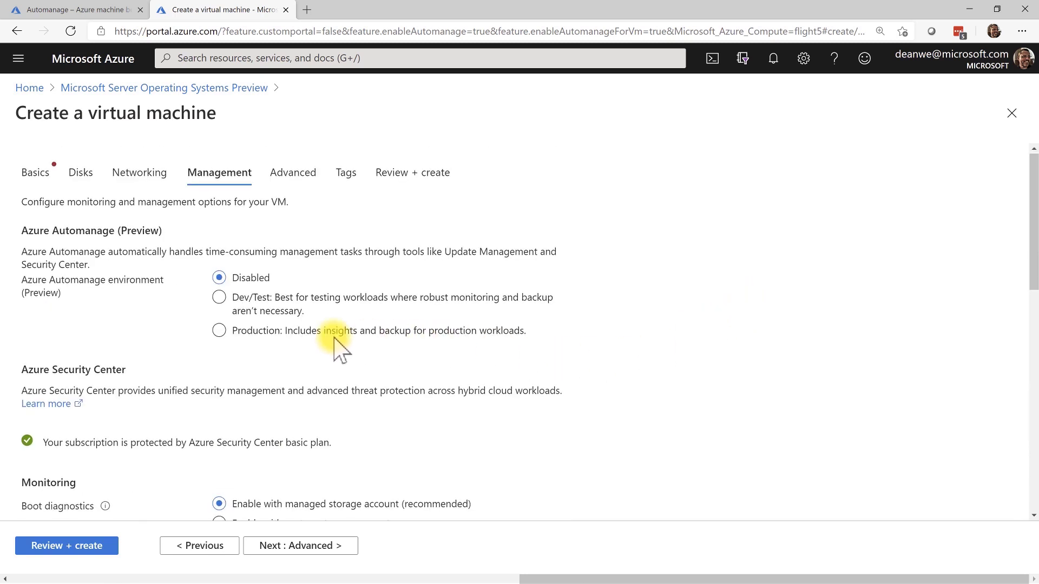
left_click(220, 331)
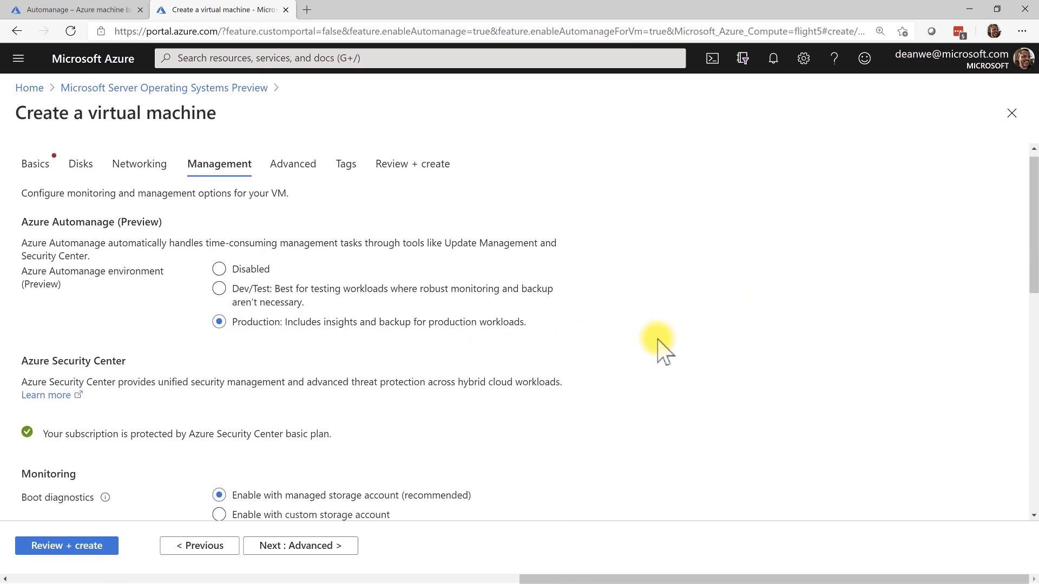
scroll(659, 343, "down", 3)
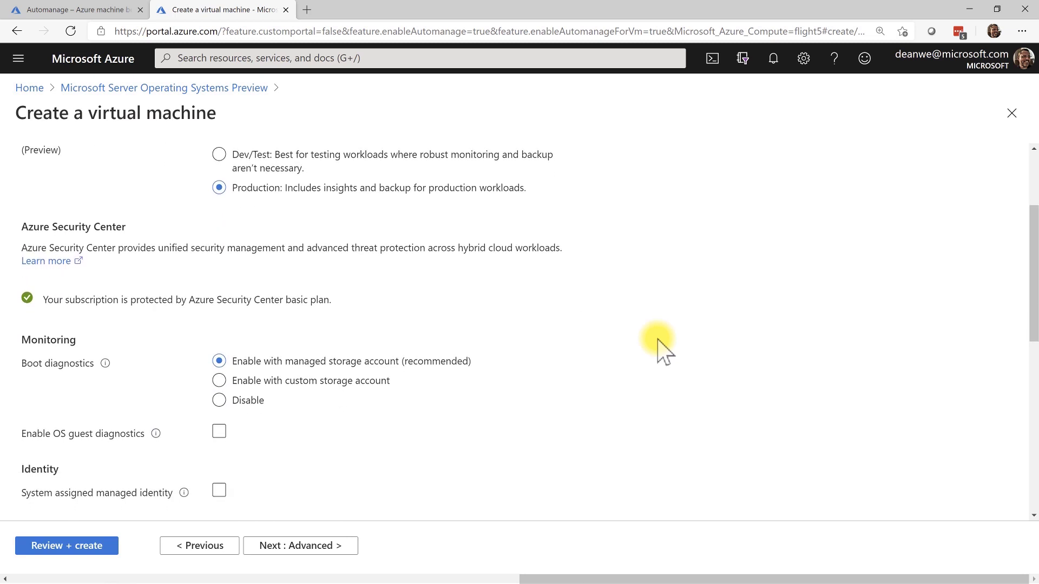
scroll(659, 342, "down", 3)
scroll(659, 343, "down", 3)
scroll(659, 343, "down", 1)
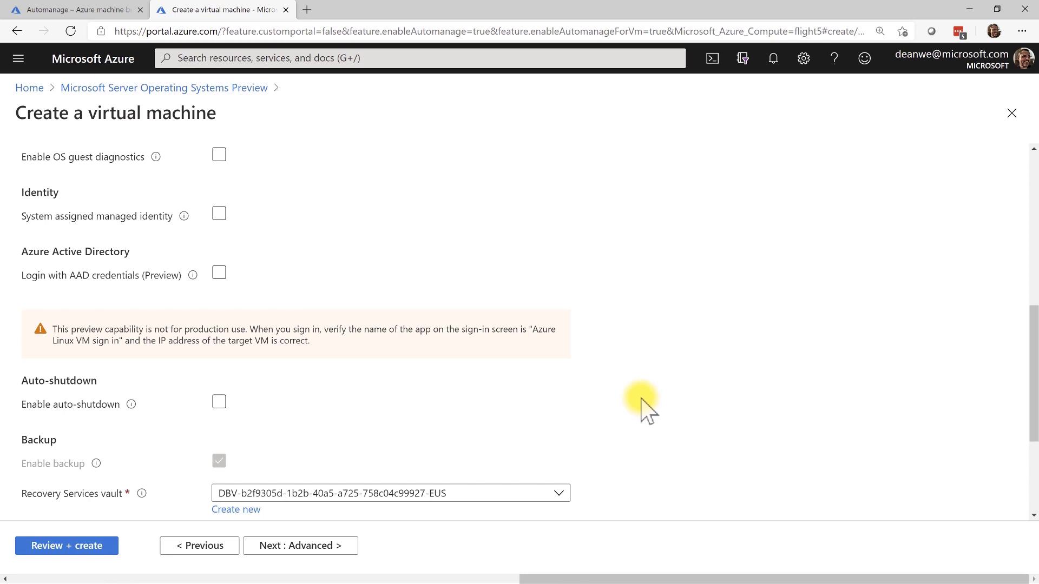
- Switch to the Automanage tab to see My-VM-2 and My-VM-3 configured with Dean11
left_click(73, 11)
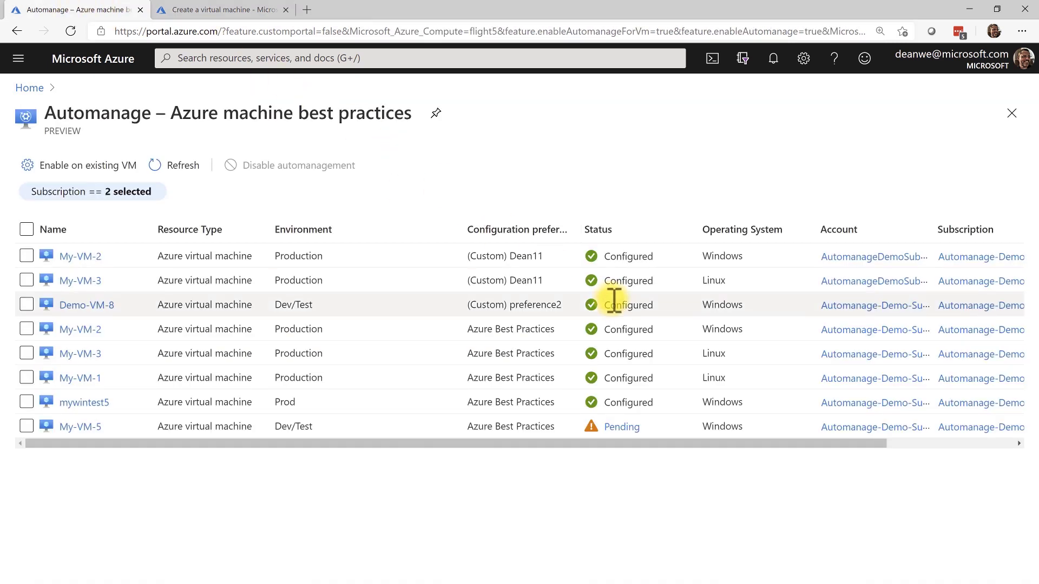